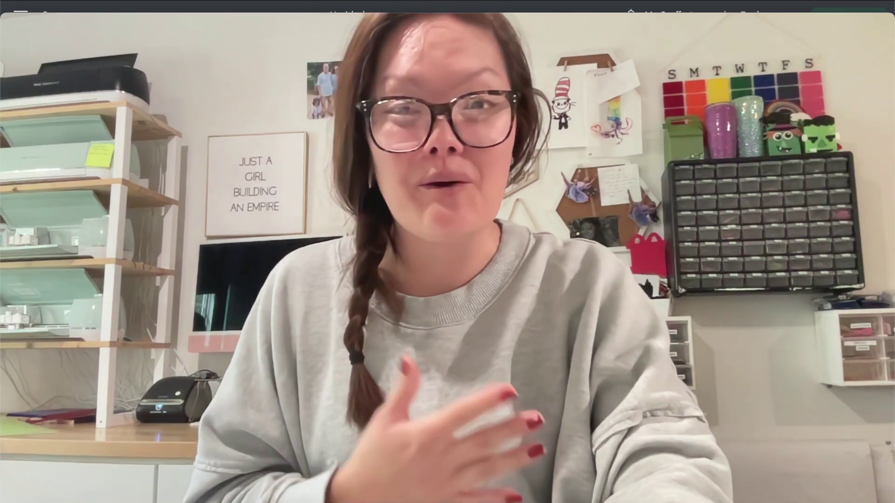
# Step: Switch the Application Experience to Beta in the Design Space settings and apply the change
pyautogui.moveTo(84, 271)
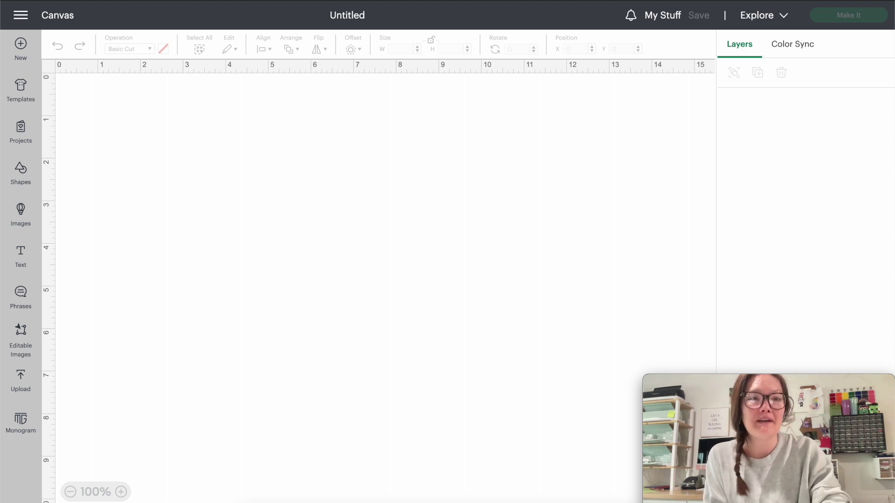
pyautogui.click(27, 20)
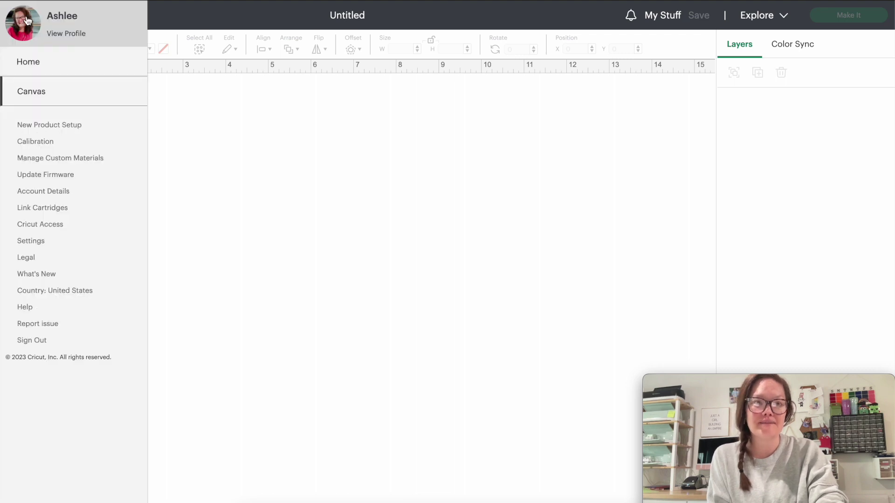
pyautogui.click(29, 243)
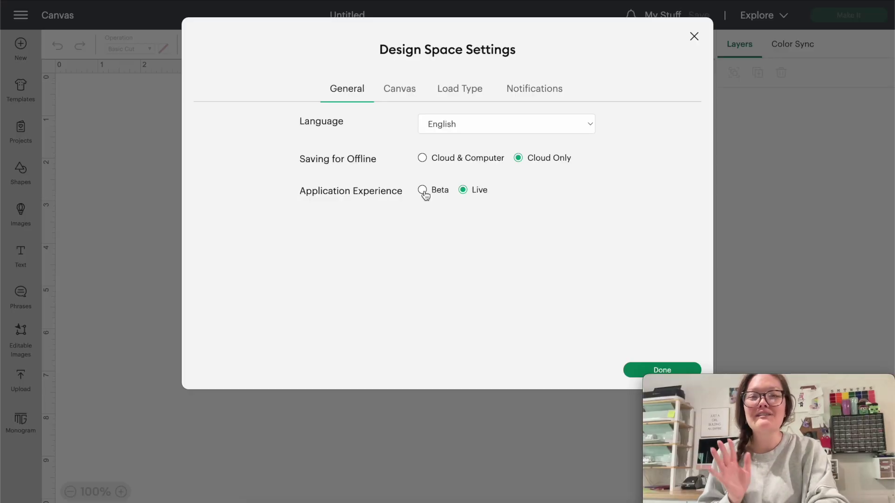
pyautogui.click(422, 191)
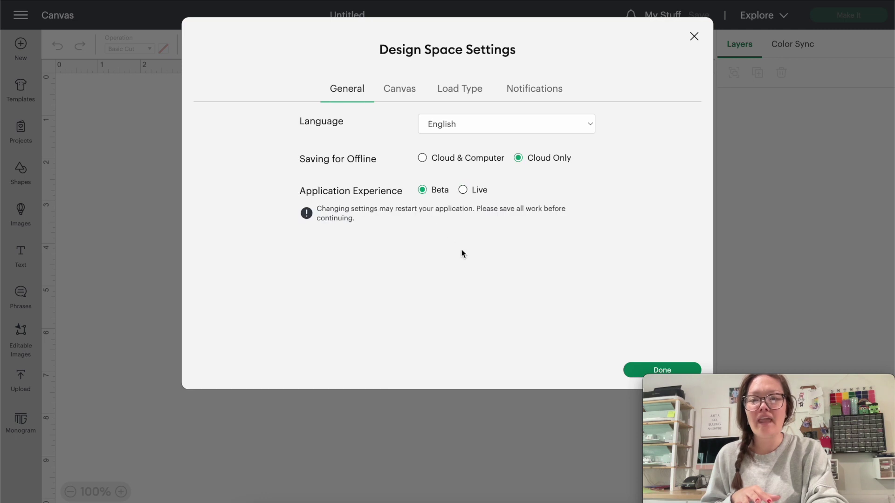
pyautogui.click(632, 371)
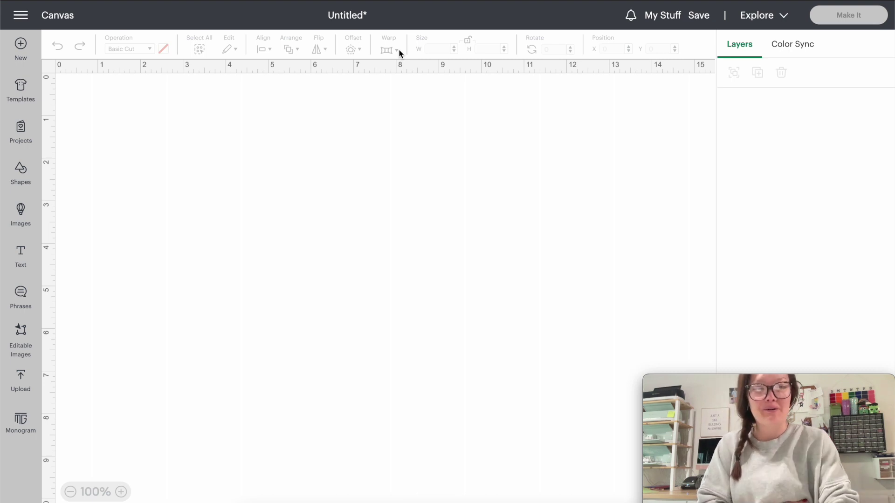
# Step: Add a text object reading "GROOVY" to the canvas
pyautogui.click(18, 251)
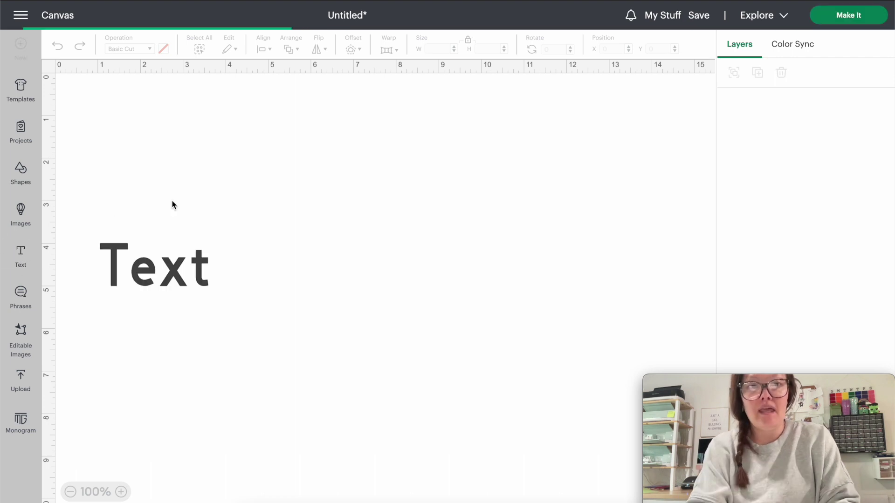
pyautogui.write('GROOVY')
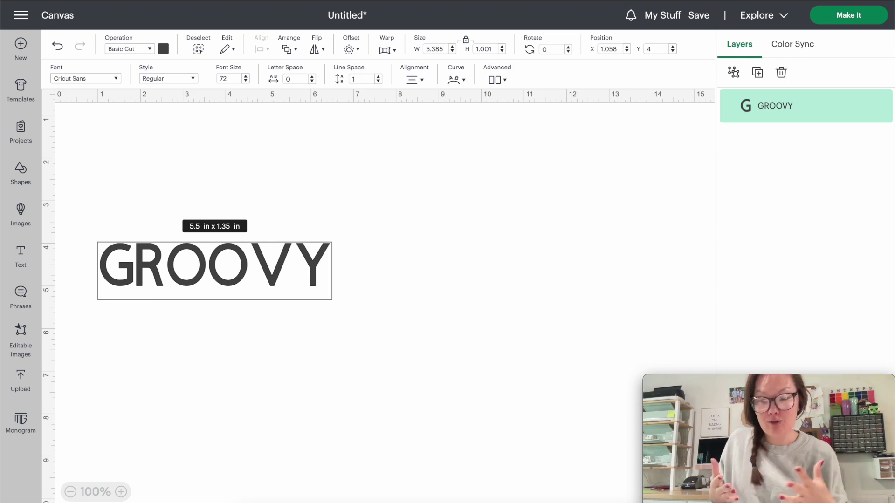
pyautogui.click(71, 102)
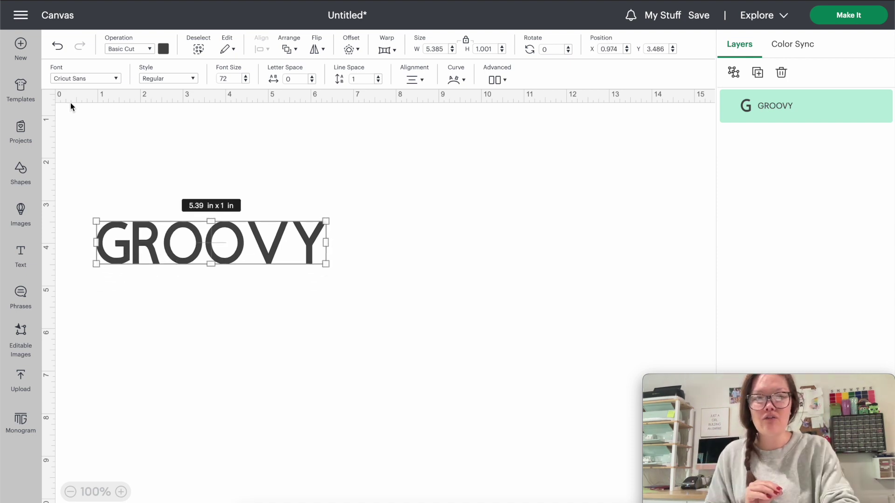
# Step: Change the GROOVY text to the system font "a Abstract Groovy" and deselect it
pyautogui.click(72, 79)
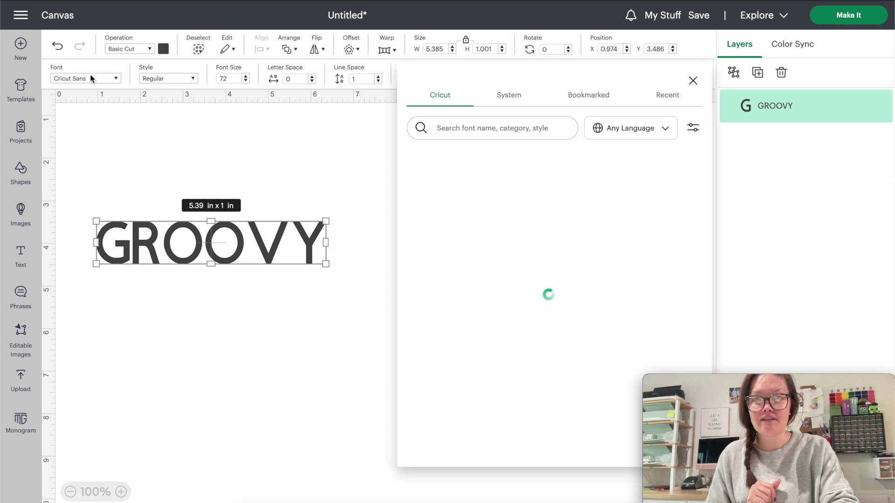
pyautogui.click(516, 98)
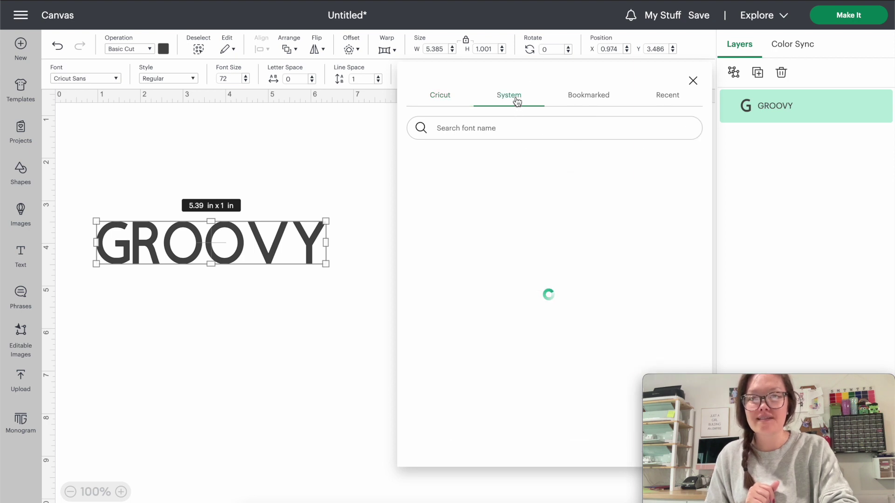
pyautogui.write('groovy')
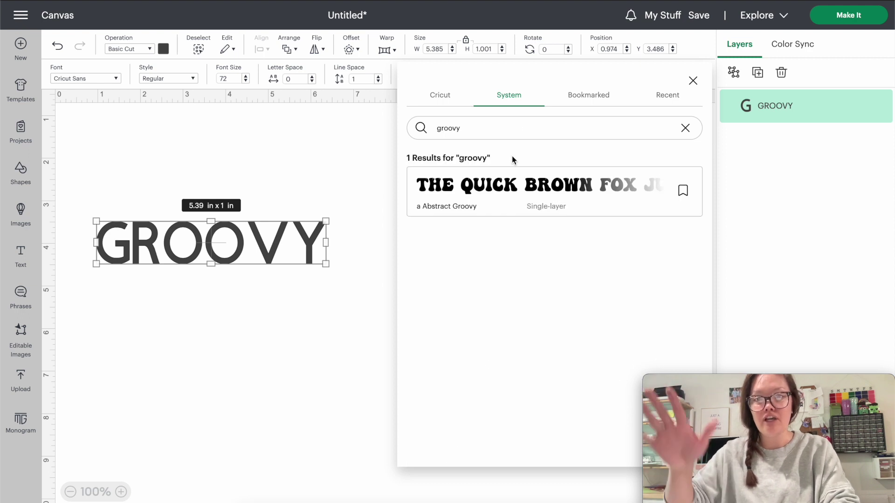
pyautogui.click(508, 186)
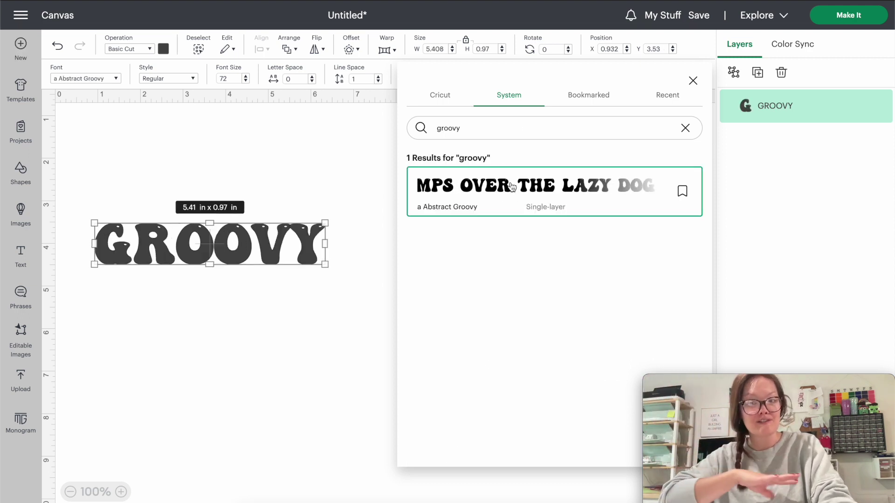
pyautogui.click(373, 192)
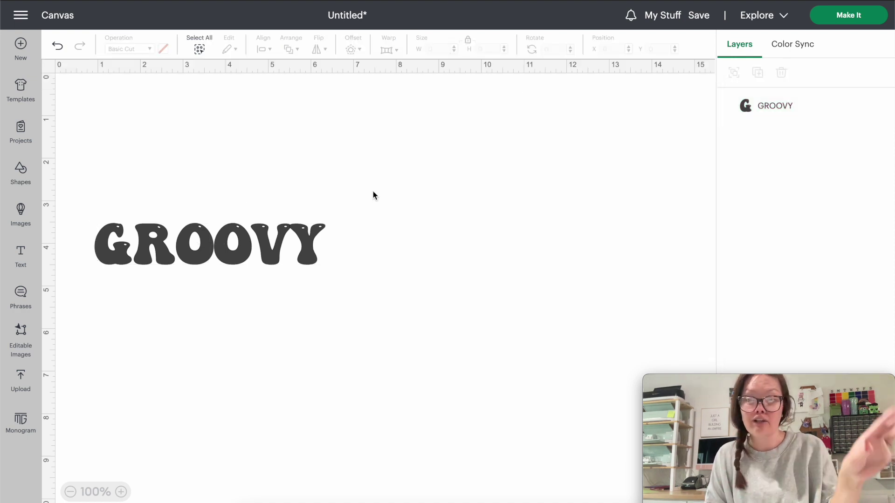
# Step: Enlarge the GROOVY text to about 11.06 by 1.98 in and open the Warp options for it
pyautogui.click(321, 258)
pyautogui.moveTo(321, 264); pyautogui.dragTo(431, 286)
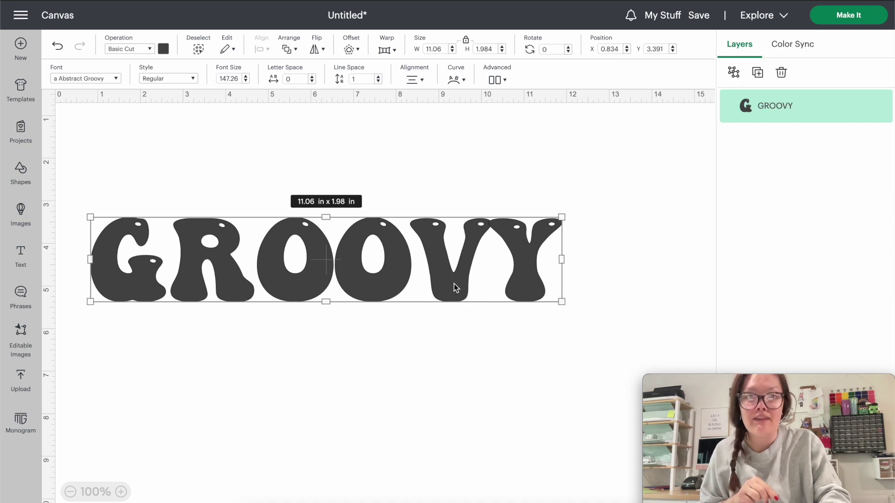
pyautogui.click(383, 49)
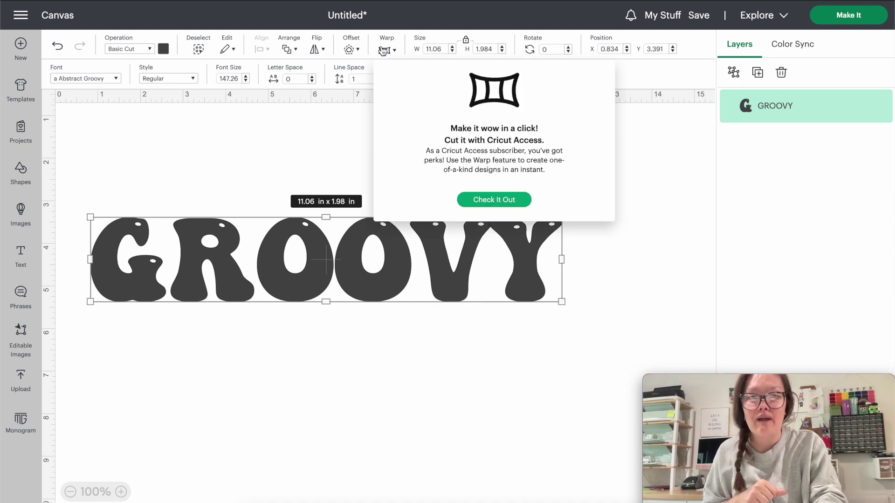
pyautogui.click(477, 200)
pyautogui.scroll(-2, 479, 154)
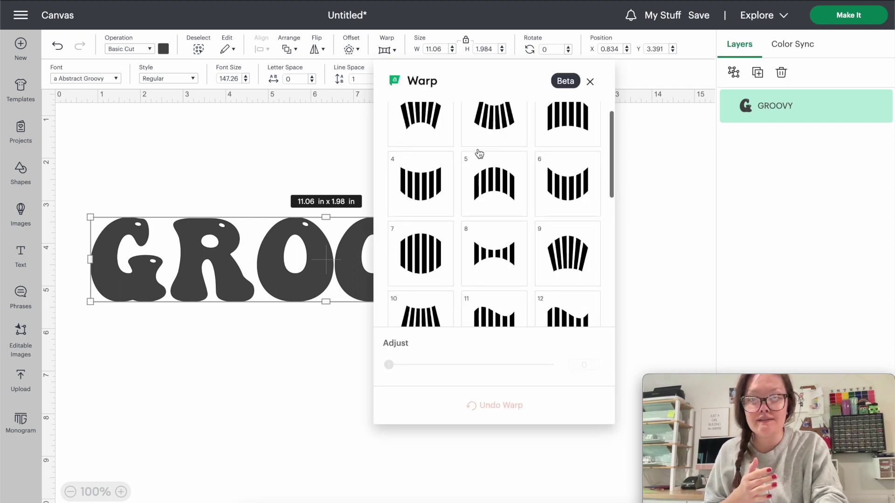
pyautogui.scroll(2, 503, 239)
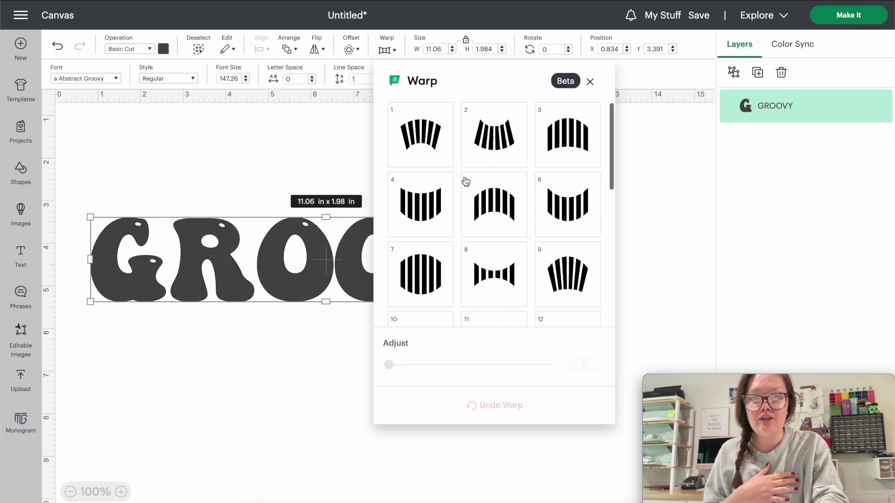
# Step: Try warp style 1 on the GROOVY text with its adjustment lowered to 0, and try warp style 2
pyautogui.click(441, 152)
pyautogui.moveTo(467, 76); pyautogui.dragTo(706, 63)
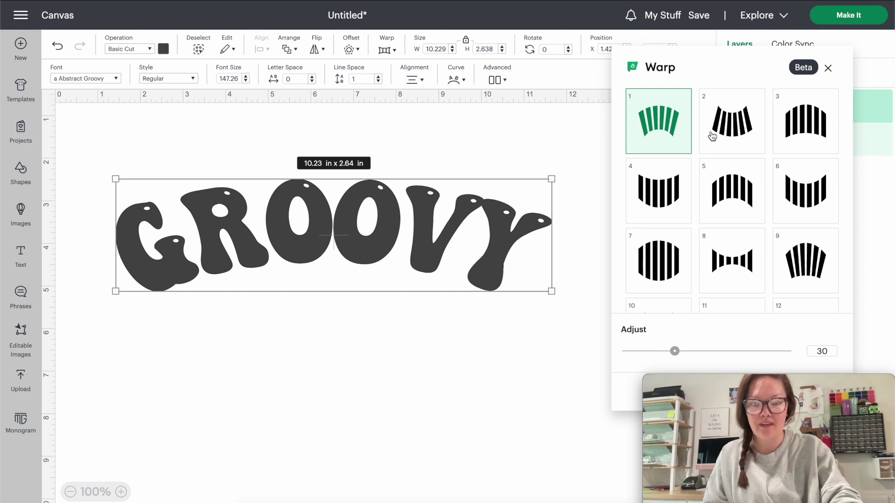
pyautogui.moveTo(674, 351); pyautogui.dragTo(625, 351)
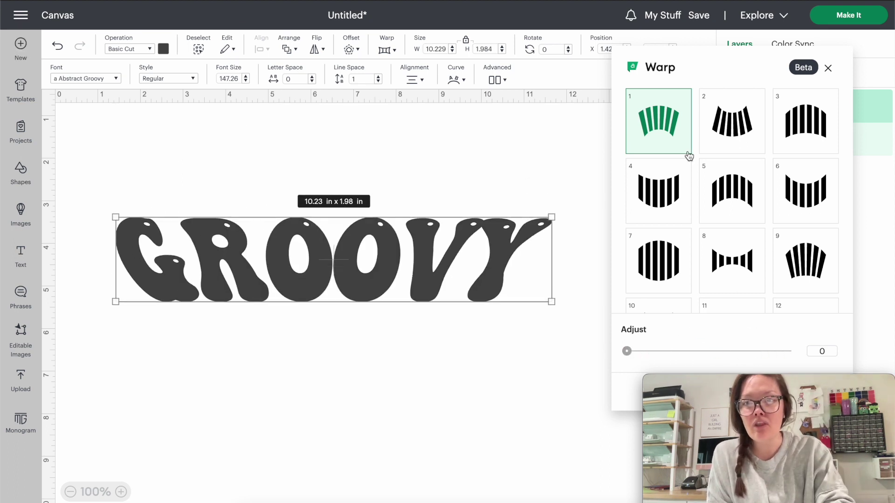
pyautogui.click(737, 126)
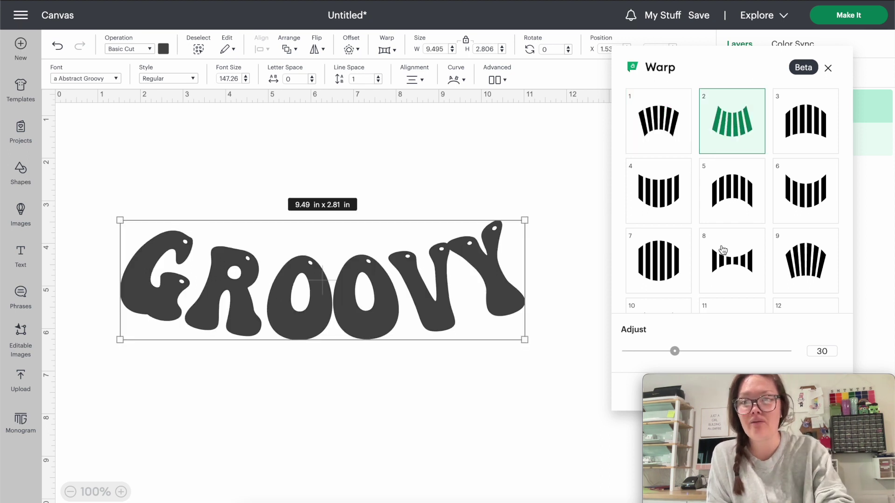
# Step: Apply wave warp style 11 to the GROOVY text with an adjustment of 94
pyautogui.scroll(-1, 723, 250)
pyautogui.click(805, 211)
pyautogui.click(723, 283)
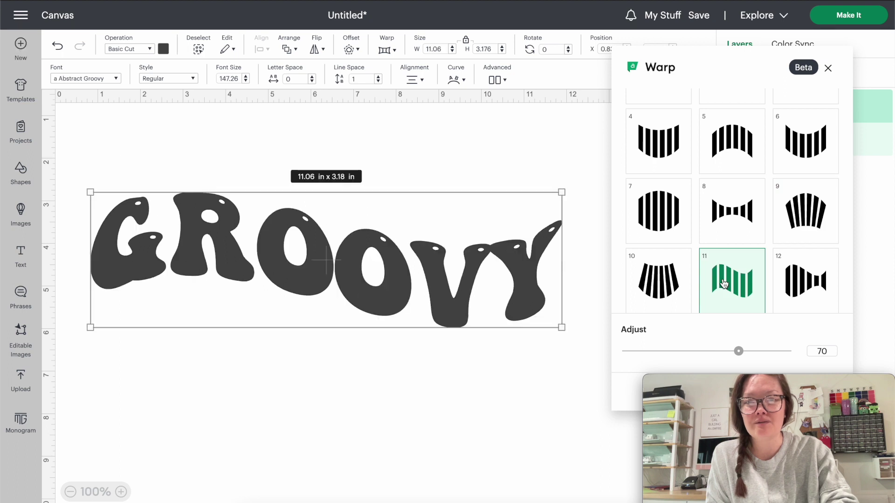
pyautogui.moveTo(740, 356); pyautogui.dragTo(778, 356)
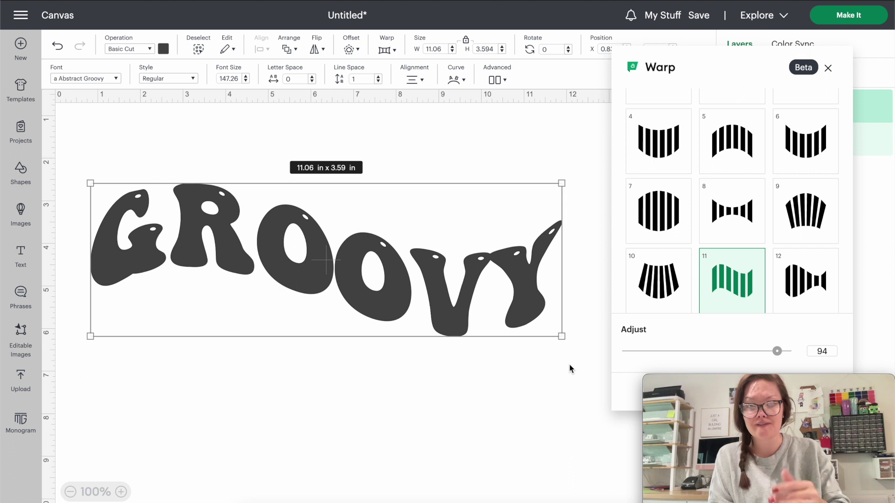
# Step: Duplicate the warped GROOVY word twice and stack the copies closely below one another as three rows
pyautogui.moveTo(437, 309); pyautogui.dragTo(423, 273)
pyautogui.hotkey('ctrl', 'd')
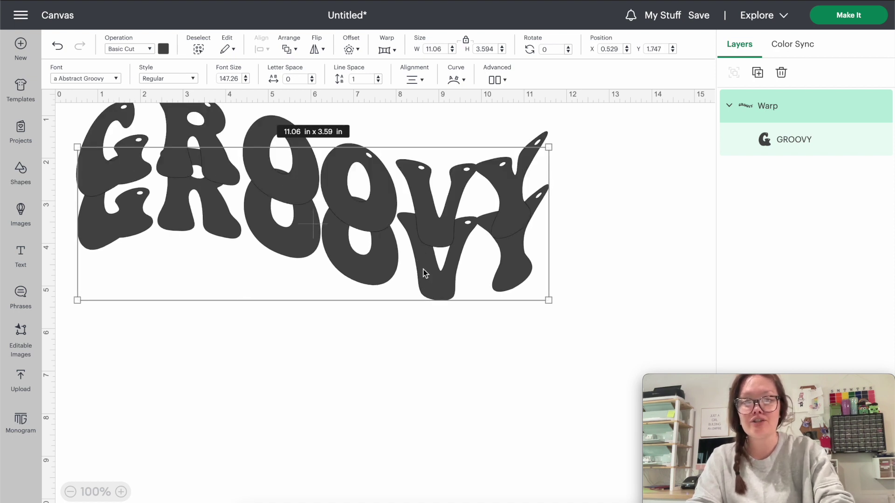
pyautogui.moveTo(373, 205); pyautogui.dragTo(378, 353)
pyautogui.hotkey('ctrl', 'd')
pyautogui.moveTo(290, 188); pyautogui.dragTo(272, 404)
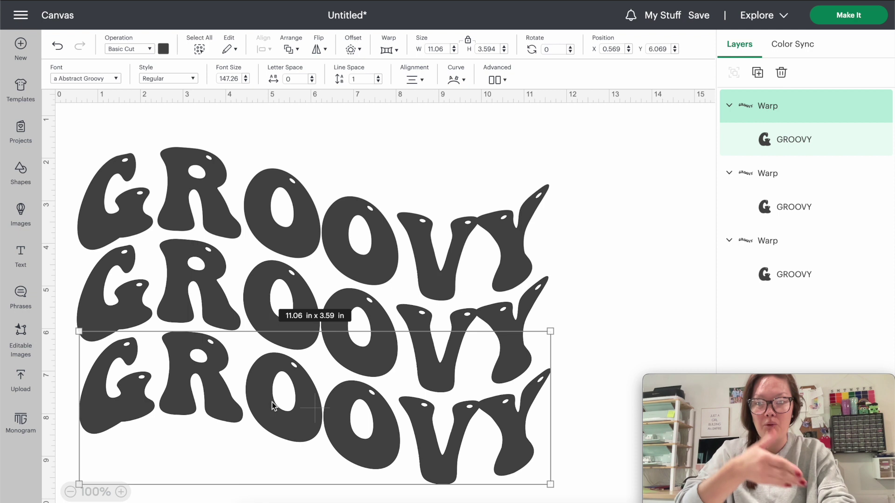
# Step: Center the three warped GROOVY rows horizontally and distribute them vertically
pyautogui.moveTo(69, 126); pyautogui.dragTo(184, 501)
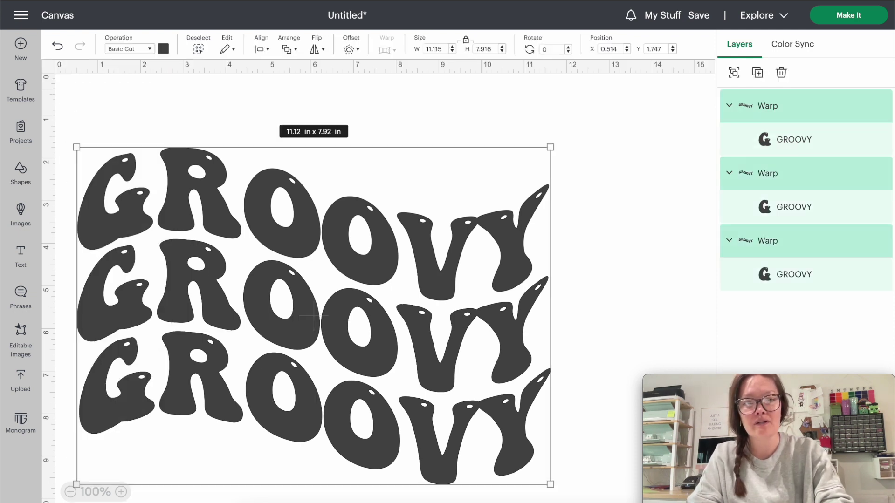
pyautogui.click(260, 50)
pyautogui.click(279, 107)
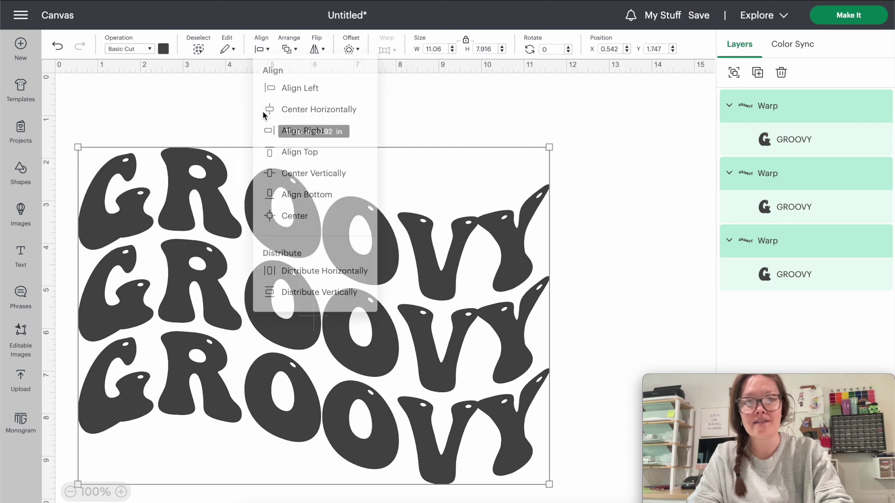
pyautogui.click(261, 49)
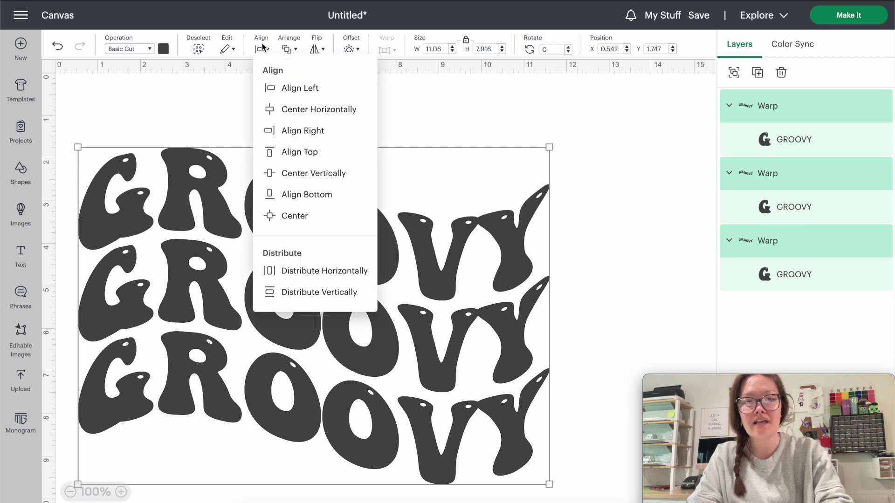
pyautogui.click(280, 293)
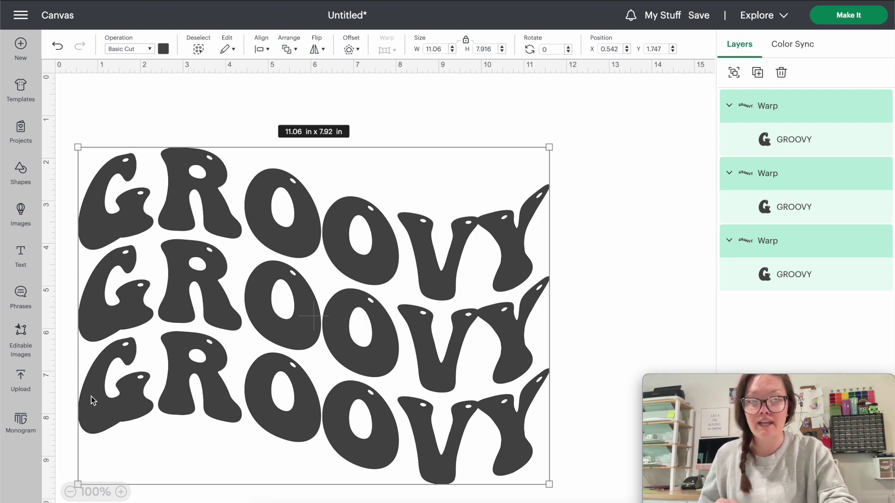
# Step: Check each of the three stacked GROOVY rows individually and select all of them together
pyautogui.click(68, 491)
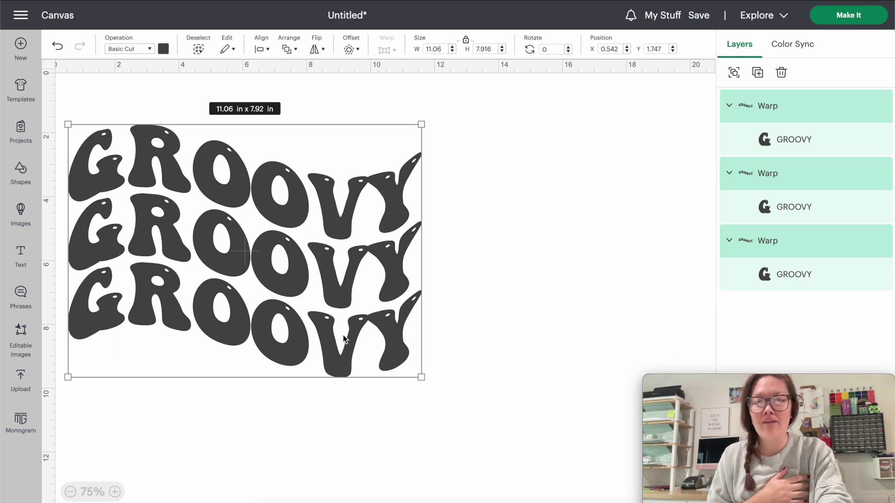
pyautogui.click(475, 309)
pyautogui.click(375, 287)
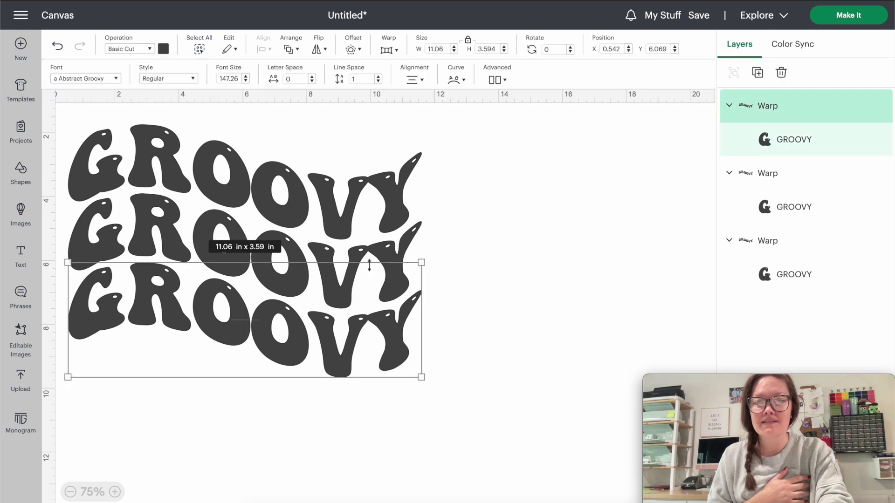
pyautogui.click(400, 243)
pyautogui.click(378, 181)
pyautogui.moveTo(459, 418); pyautogui.dragTo(273, 155)
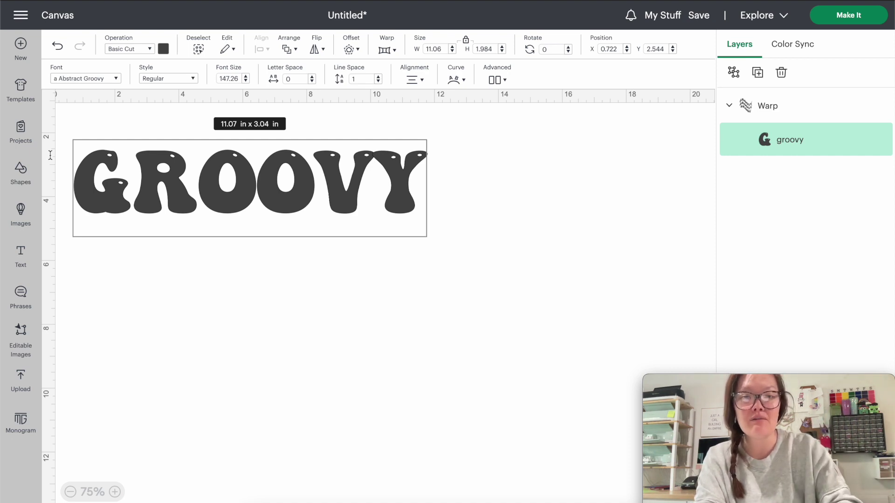
# Step: Add two more lines reading "groovy" to the single-line text so it forms one three-line text object
pyautogui.press('Return')
pyautogui.write('hg')
pyautogui.press('BackSpace')
pyautogui.press('BackSpace')
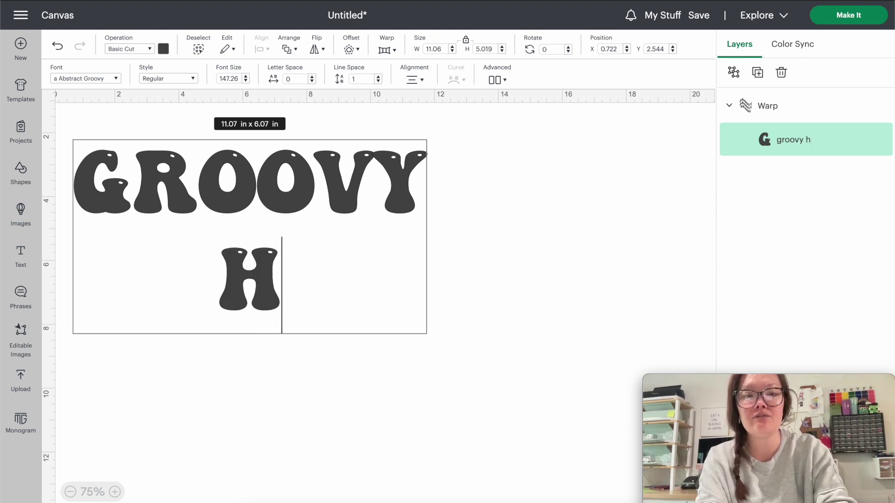
pyautogui.write('groovy')
pyautogui.press('Return')
pyautogui.write('groovy')
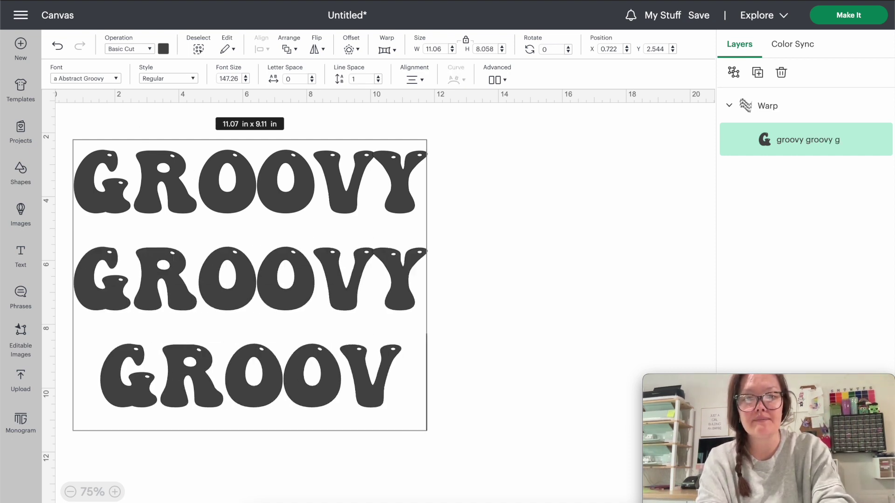
# Step: Apply warp style 11 to the three-line groovy text and move it to about X 1.43, Y 1.25 in
pyautogui.click(384, 48)
pyautogui.click(728, 119)
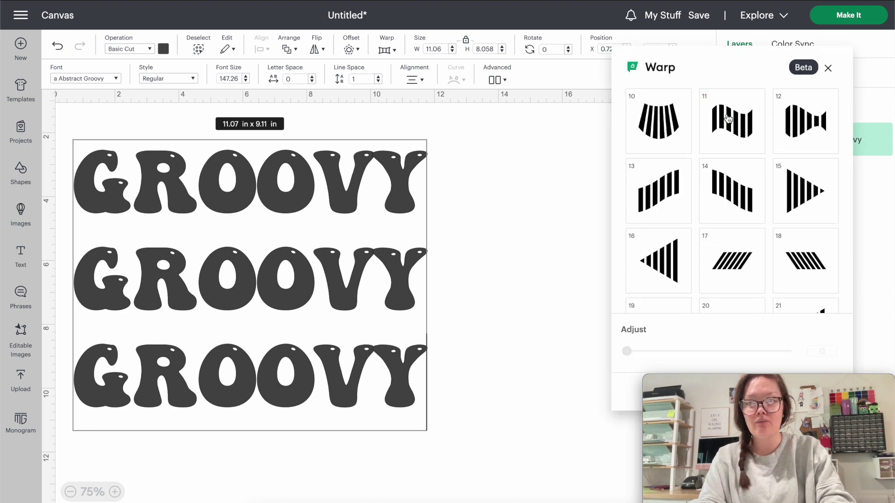
pyautogui.click(423, 201)
pyautogui.moveTo(372, 230); pyautogui.dragTo(394, 267)
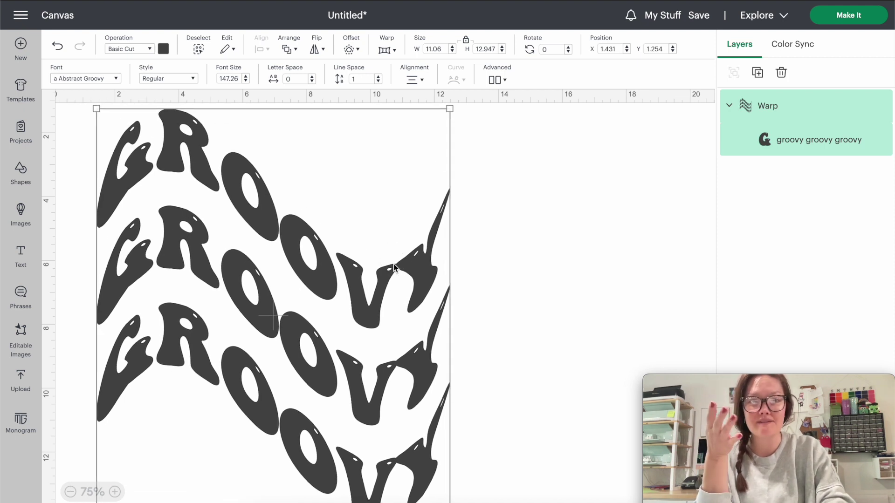
# Step: Set the warp adjustment of the three-line groovy text to 50
pyautogui.click(386, 43)
pyautogui.moveTo(778, 351); pyautogui.dragTo(707, 350)
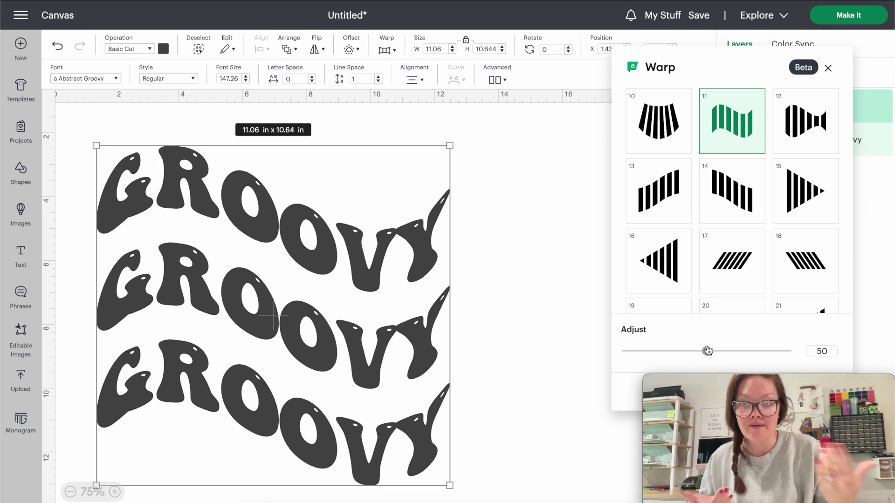
# Step: Try warp styles 23, 19 and 22 on the three-line groovy text and finish with style 20
pyautogui.scroll(-3, 698, 231)
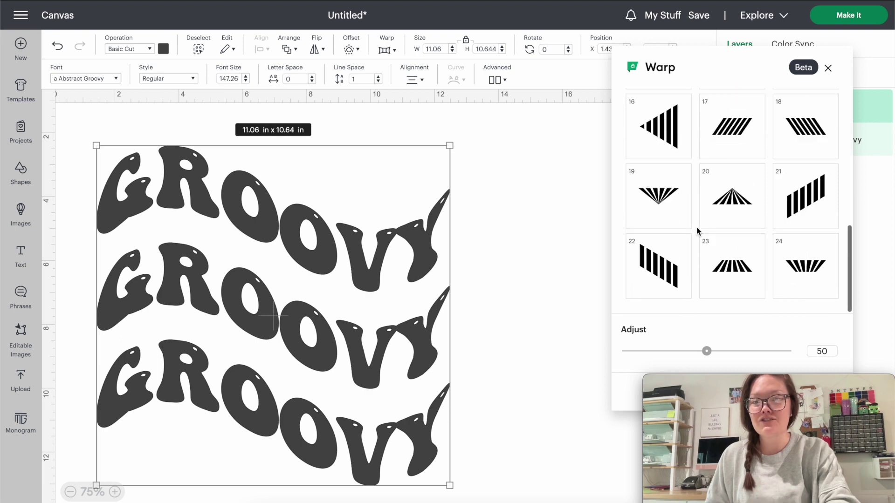
pyautogui.click(724, 263)
pyautogui.click(677, 210)
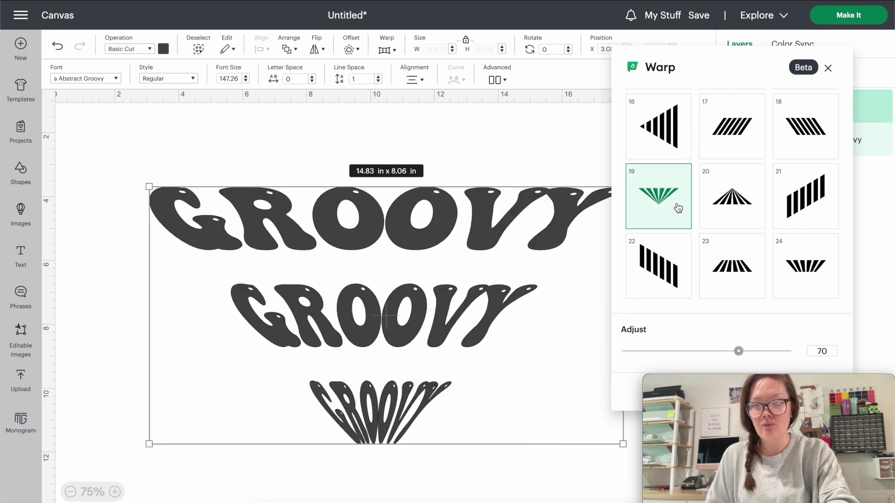
pyautogui.click(656, 287)
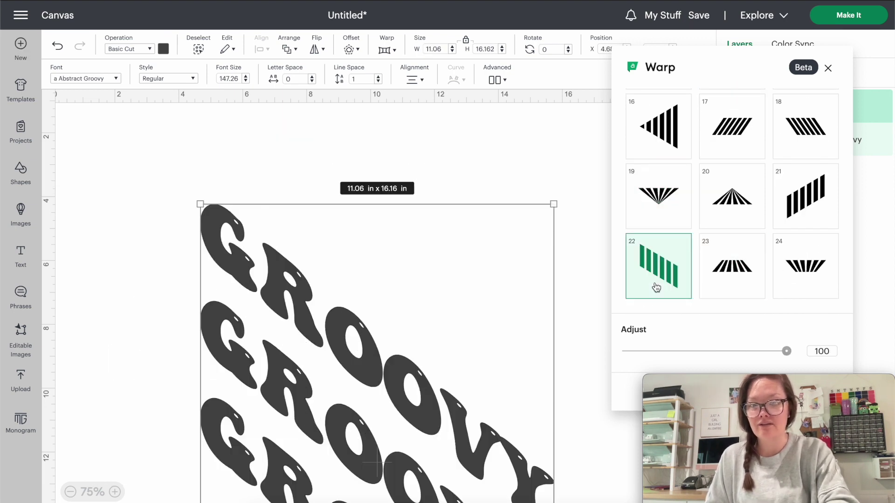
pyautogui.click(755, 215)
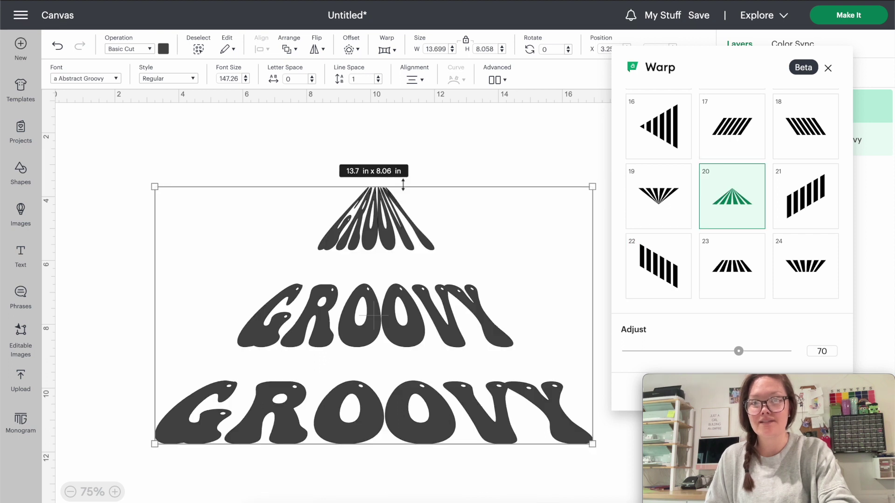
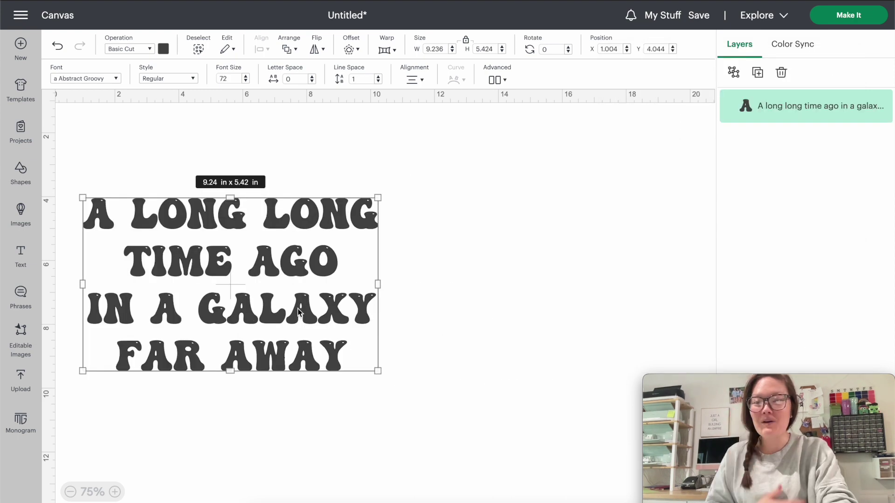
# Step: Move the four-line galaxy text to about X 1.38, Y 3.7 in and change its font to Star Jedi
pyautogui.click(276, 306)
pyautogui.moveTo(277, 306)
pyautogui.mouseDown()
pyautogui.moveTo(304, 284)
pyautogui.moveTo(288, 293)
pyautogui.mouseUp()
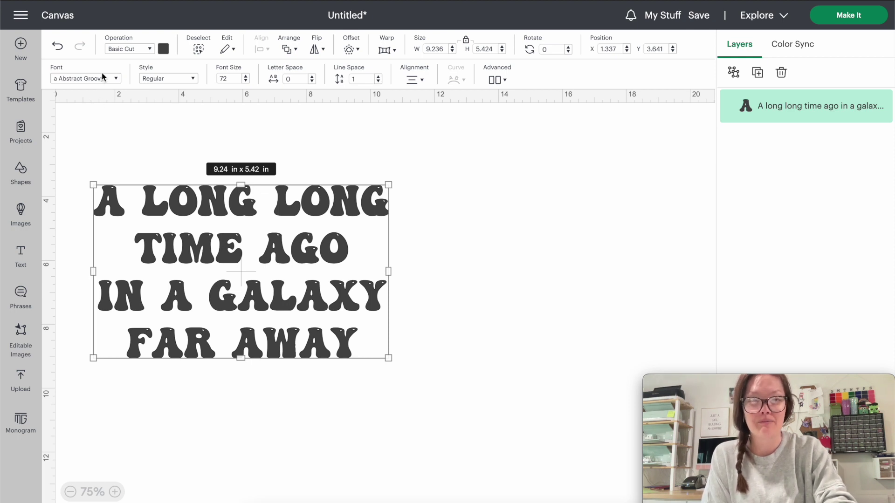
pyautogui.moveTo(195, 200); pyautogui.dragTo(197, 202)
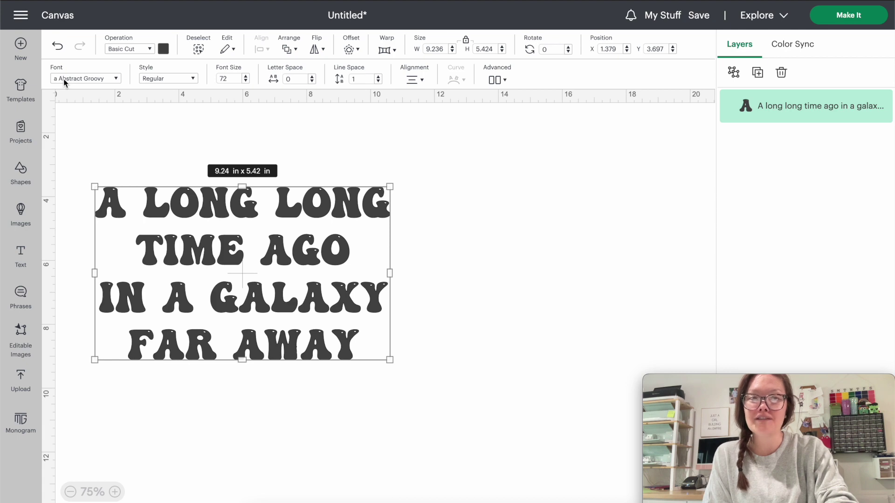
pyautogui.click(64, 79)
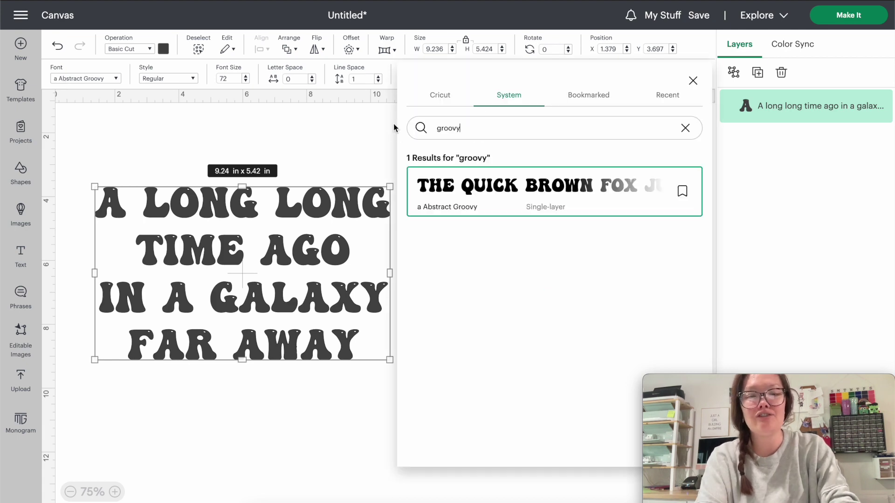
pyautogui.write('jedi')
pyautogui.click(473, 196)
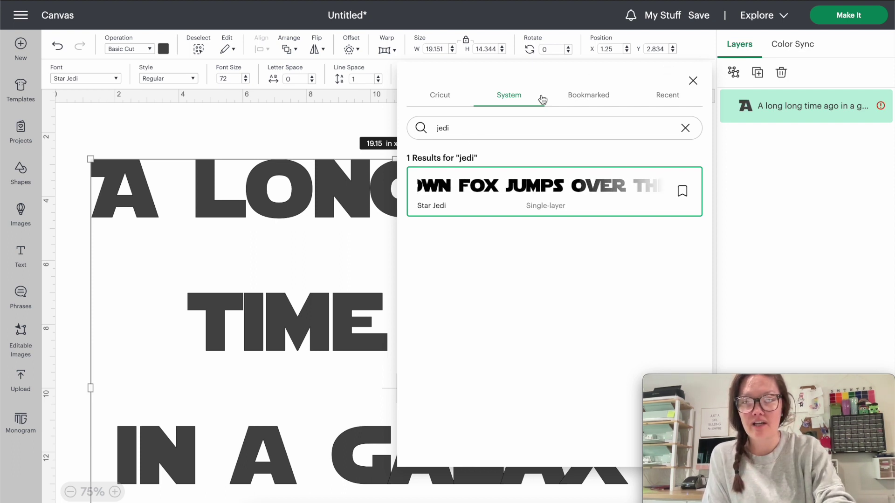
pyautogui.click(221, 137)
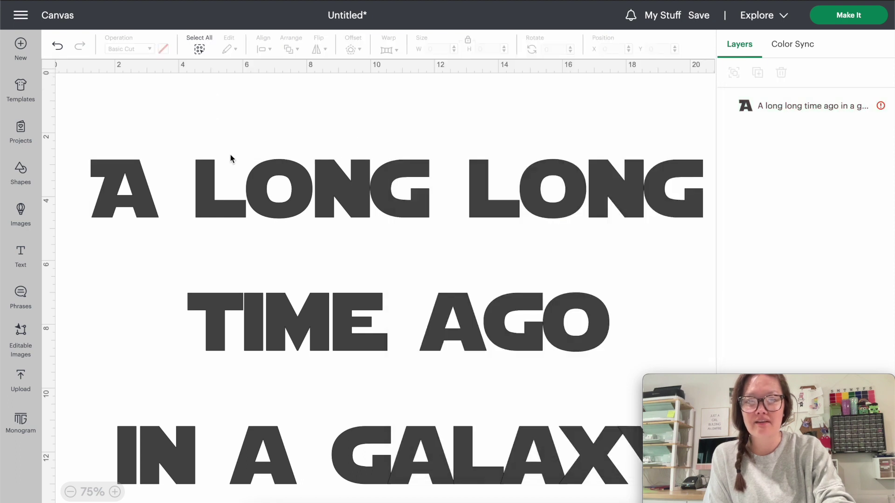
# Step: Tighten the line spacing of the galaxy text, trying -10 and settling on -15
pyautogui.click(259, 186)
pyautogui.click(302, 80)
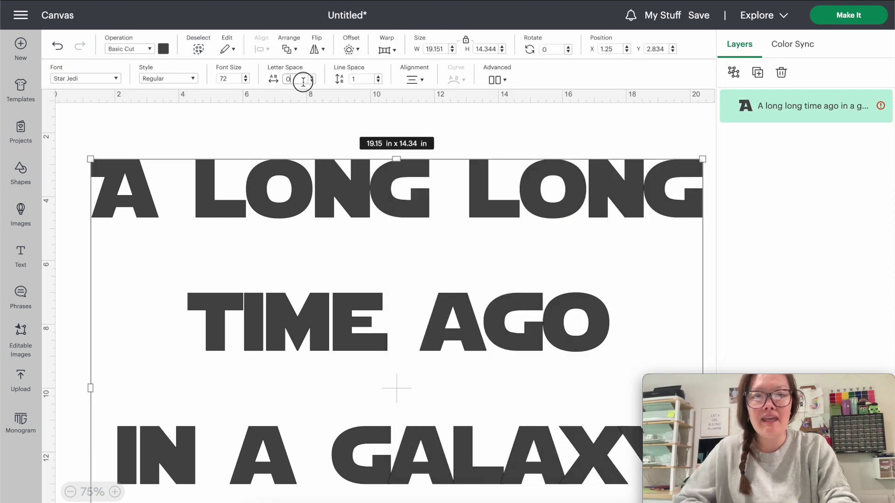
pyautogui.click(366, 80)
pyautogui.press('BackSpace')
pyautogui.write('-10')
pyautogui.press('Return')
pyautogui.hotkey('ctrl', 'a')
pyautogui.write('-15')
pyautogui.press('Return')
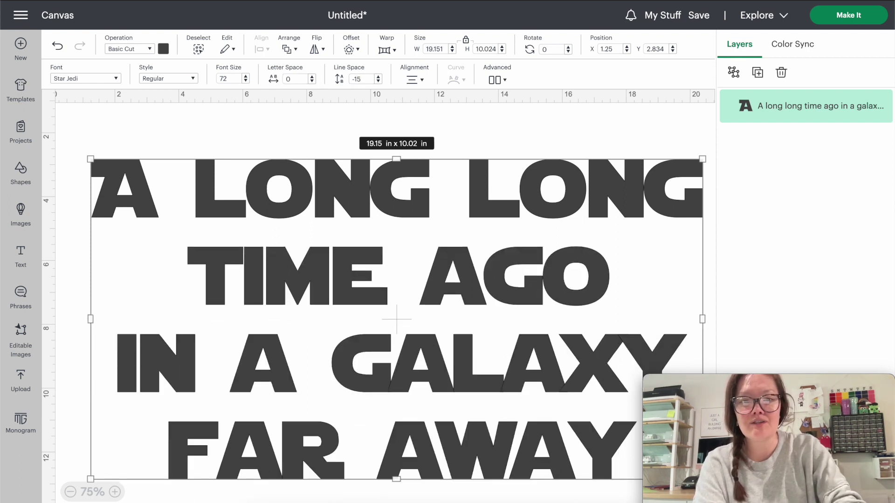
# Step: Scale the galaxy text down to about 11.79 x 6.17 in and move it to about X 1.07, Y 3.85 in
pyautogui.moveTo(90, 158); pyautogui.dragTo(429, 321)
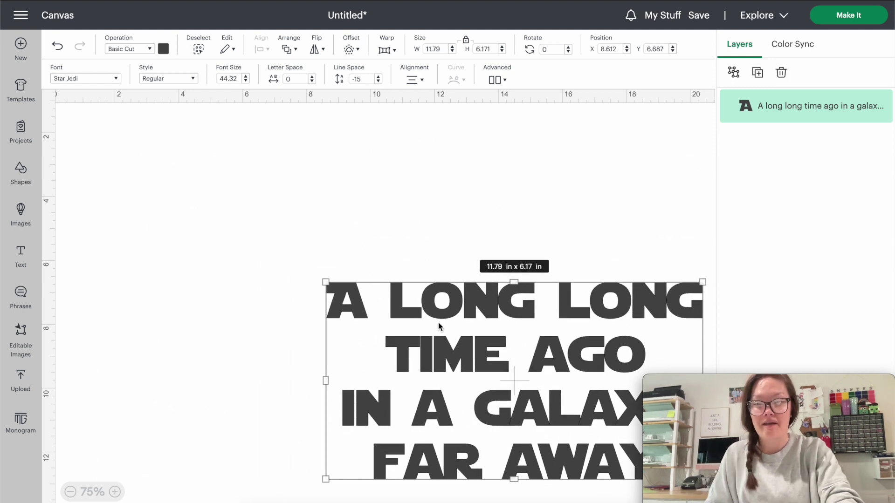
pyautogui.moveTo(482, 354); pyautogui.dragTo(238, 264)
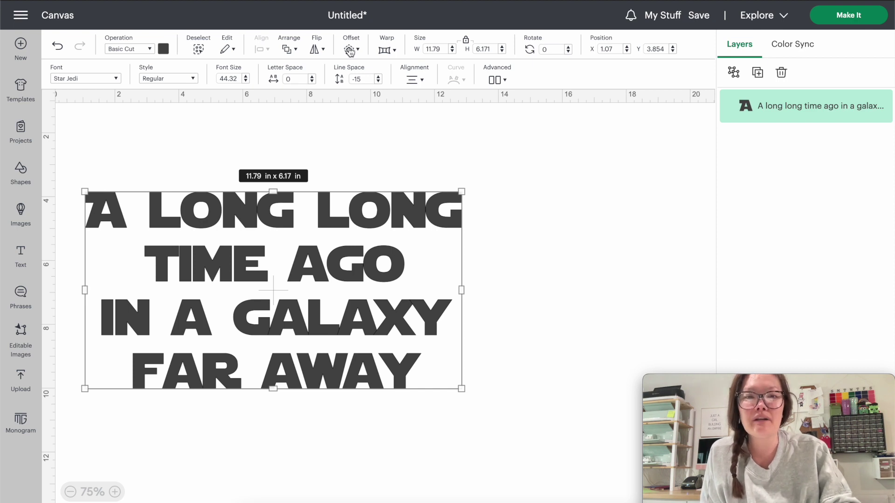
# Step: Apply warp style 20 to the four-line galaxy text
pyautogui.click(388, 50)
pyautogui.scroll(-4, 773, 222)
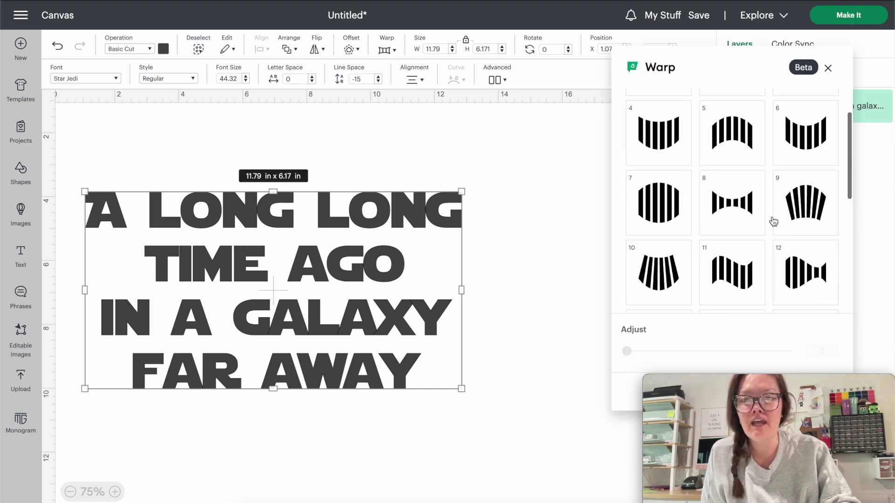
pyautogui.scroll(-2, 774, 221)
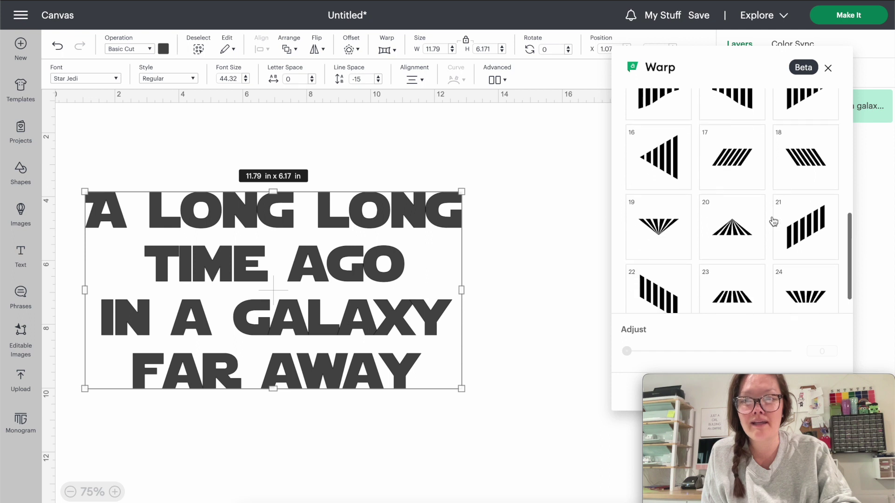
pyautogui.click(724, 210)
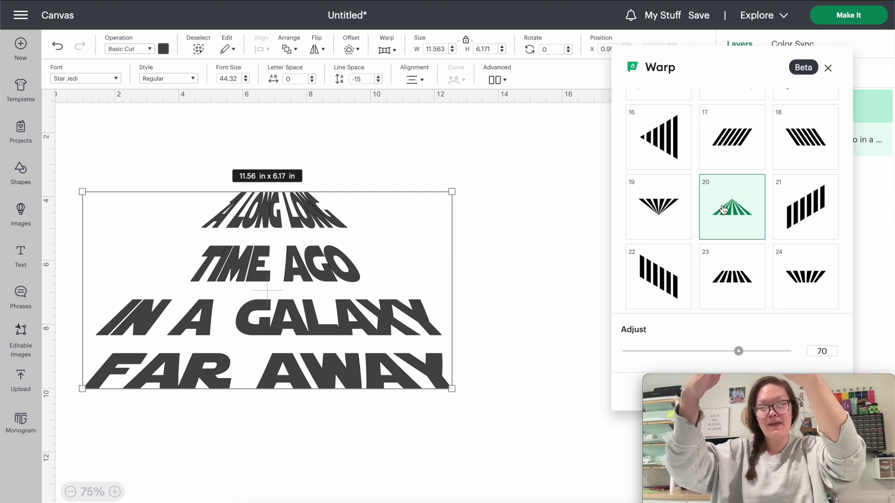
# Step: Try warp styles 23 and 24 on the galaxy text and return to style 20
pyautogui.click(721, 279)
pyautogui.click(814, 287)
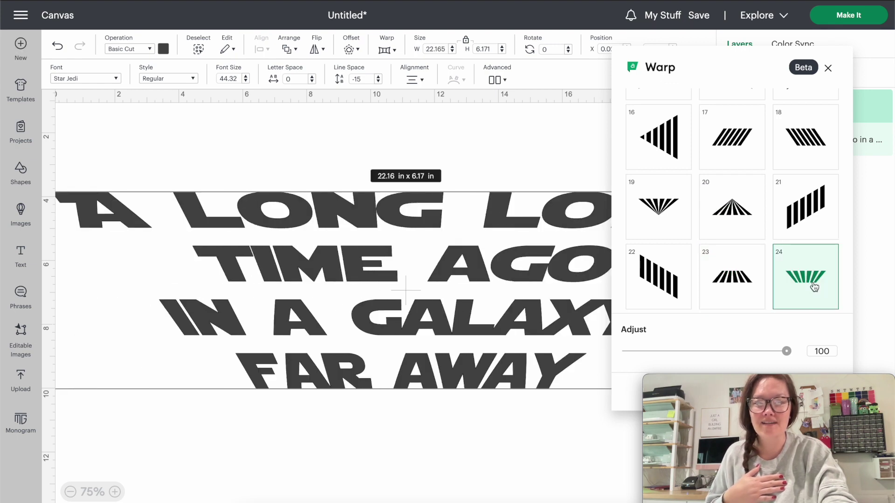
pyautogui.scroll(-1, 792, 280)
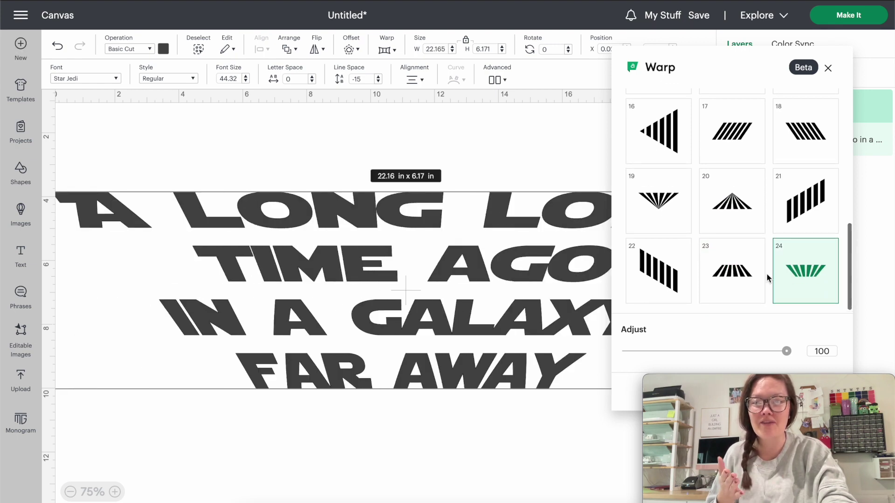
pyautogui.click(709, 198)
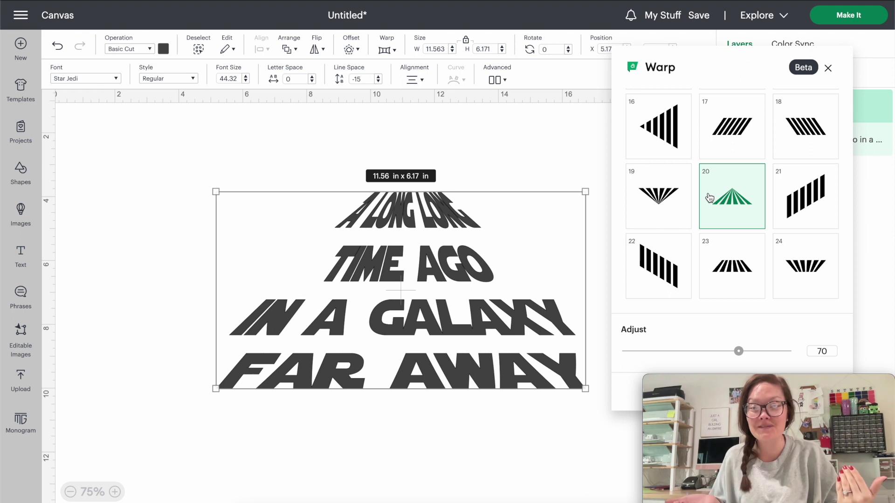